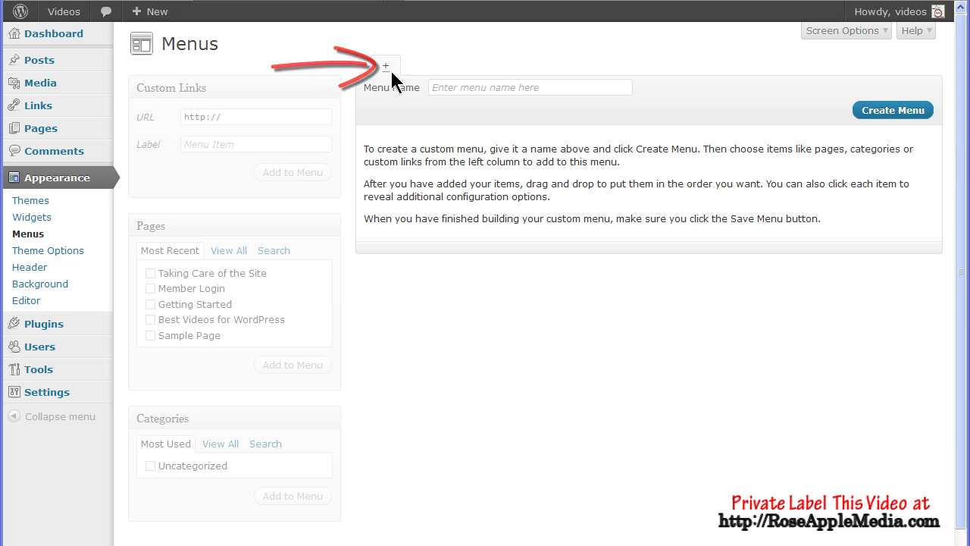
Create a new menu named SideMenu
{"action": "left_click", "coordinate": [445, 88]}
{"action": "type", "text": "SideMenu"}
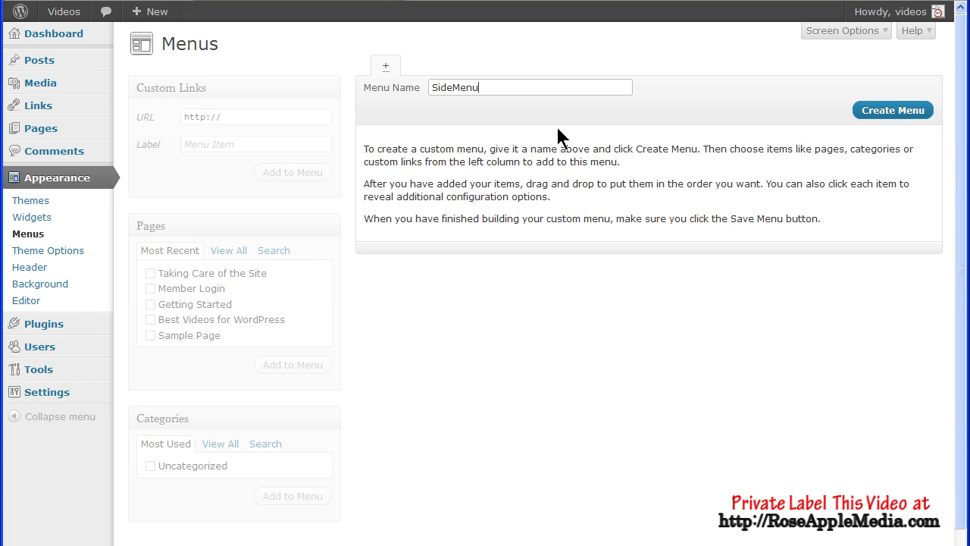
{"action": "left_click", "coordinate": [876, 110]}
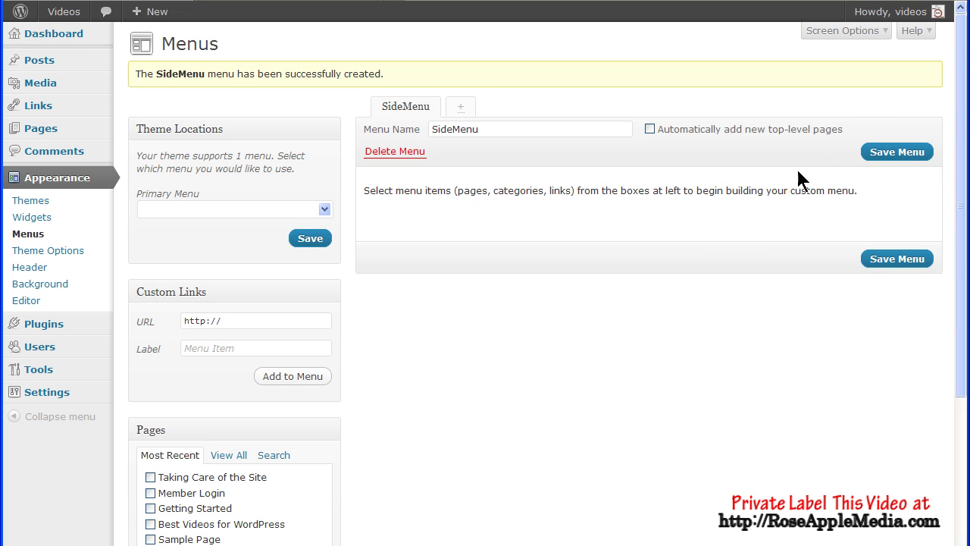
Add the Taking Care of the Site, Member Login and Best Videos for WordPress pages to SideMenu
{"action": "scroll", "coordinate": [580, 314], "scroll_direction": "down", "scroll_amount": 2}
{"action": "left_click", "coordinate": [150, 410]}
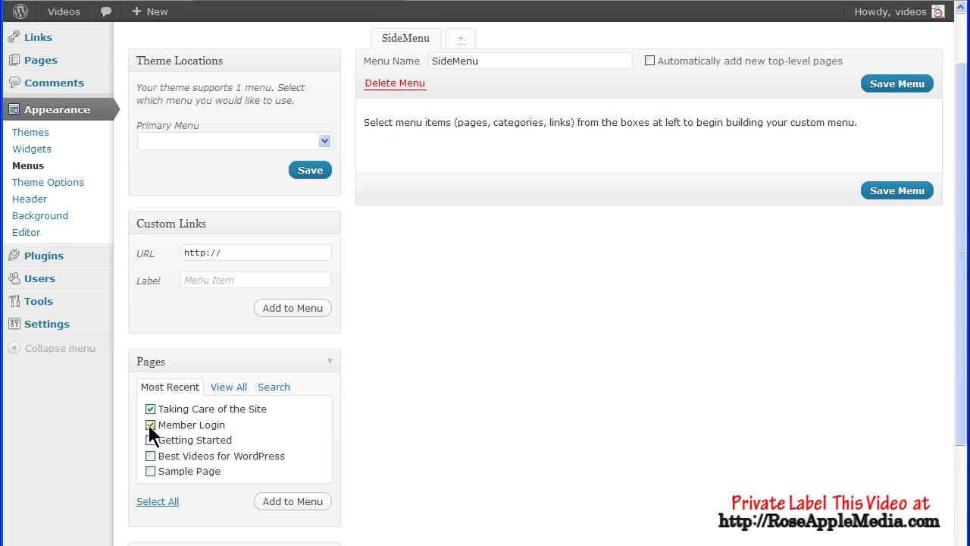
{"action": "left_click", "coordinate": [150, 455]}
{"action": "left_click", "coordinate": [291, 501]}
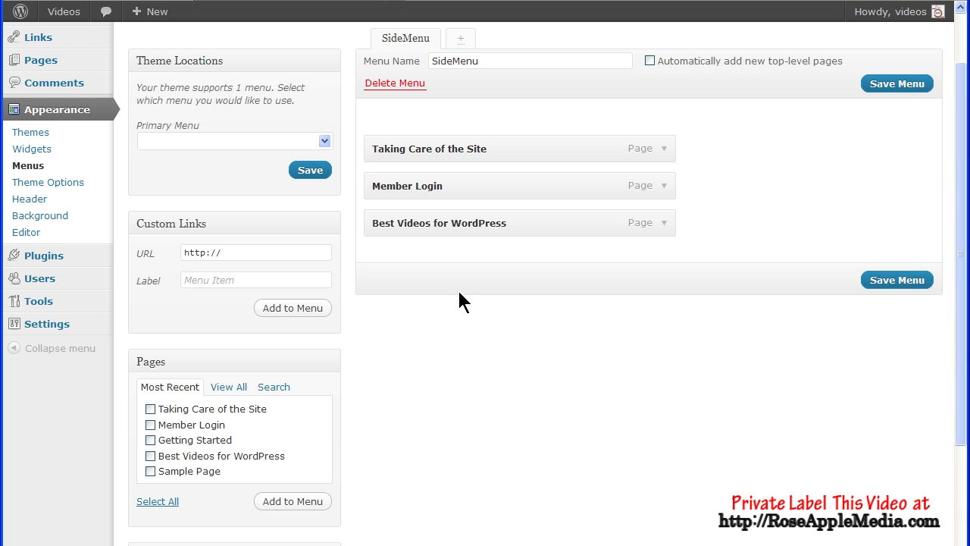
Enable Posts and Tags as menu sources in Screen Options
{"action": "scroll", "coordinate": [458, 288], "scroll_direction": "up", "scroll_amount": 2}
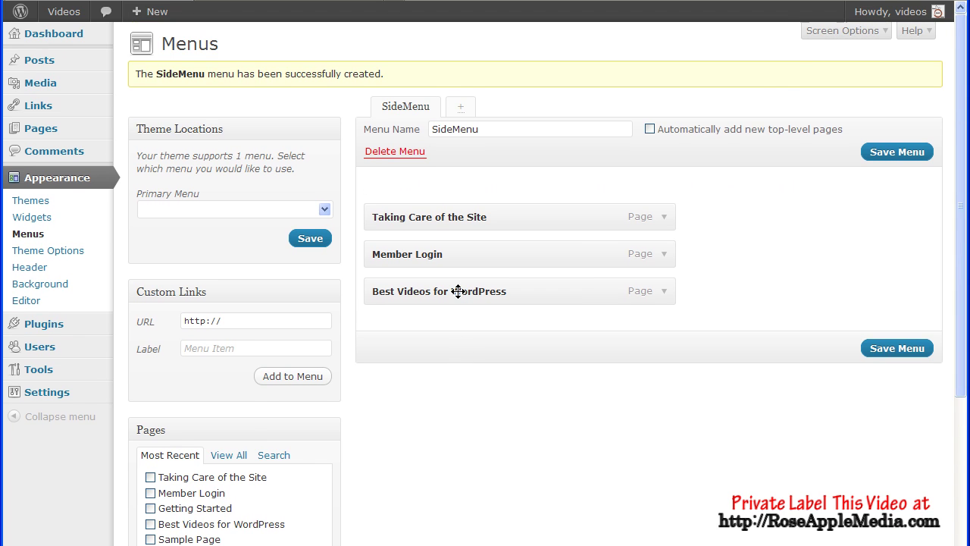
{"action": "left_click", "coordinate": [818, 35]}
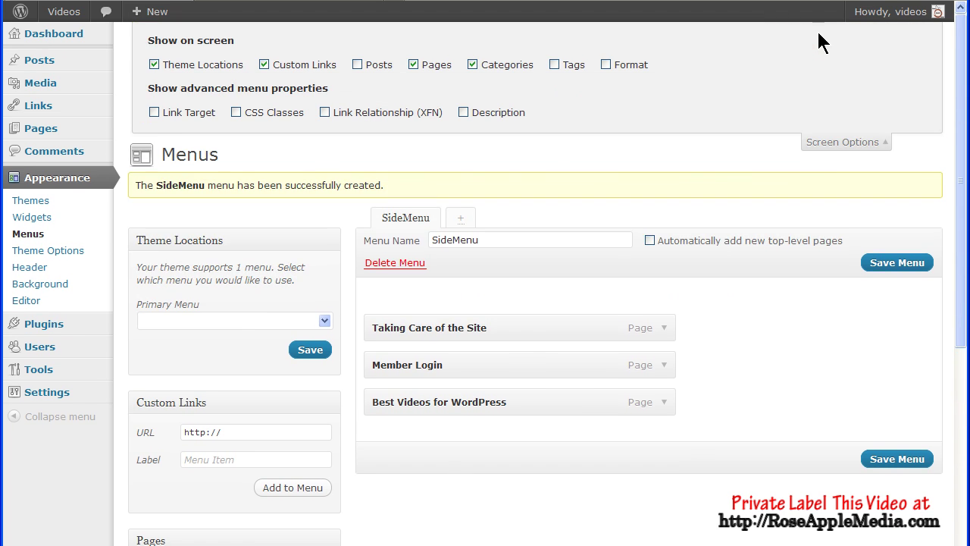
{"action": "left_click", "coordinate": [357, 64]}
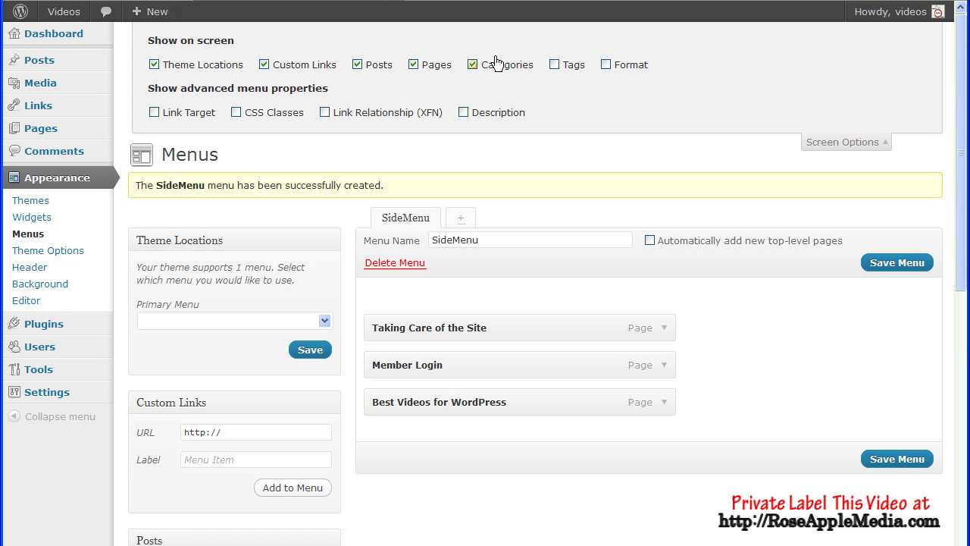
{"action": "left_click", "coordinate": [554, 64]}
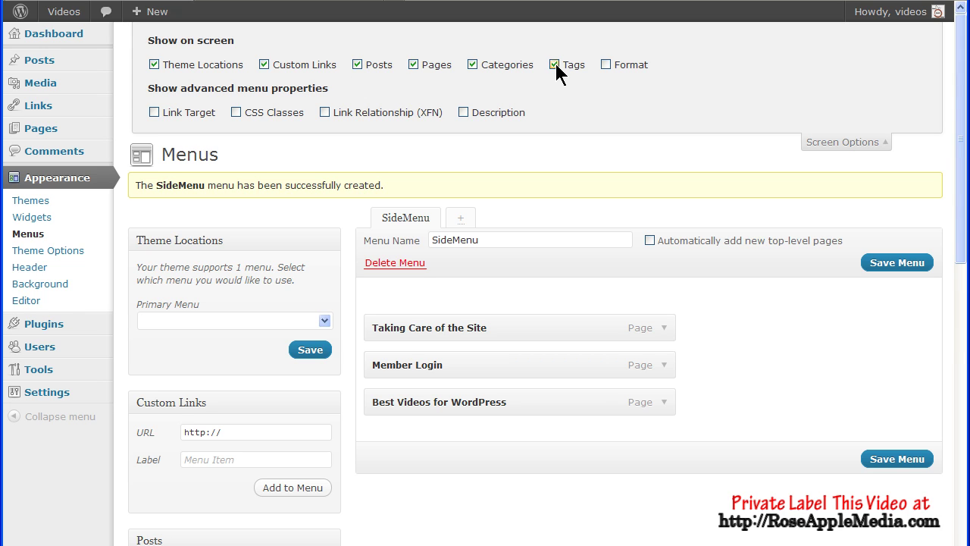
{"action": "left_click", "coordinate": [820, 144]}
Add the What Eveyone Should Know post to SideMenu
{"action": "scroll", "coordinate": [704, 213], "scroll_direction": "down", "scroll_amount": 1}
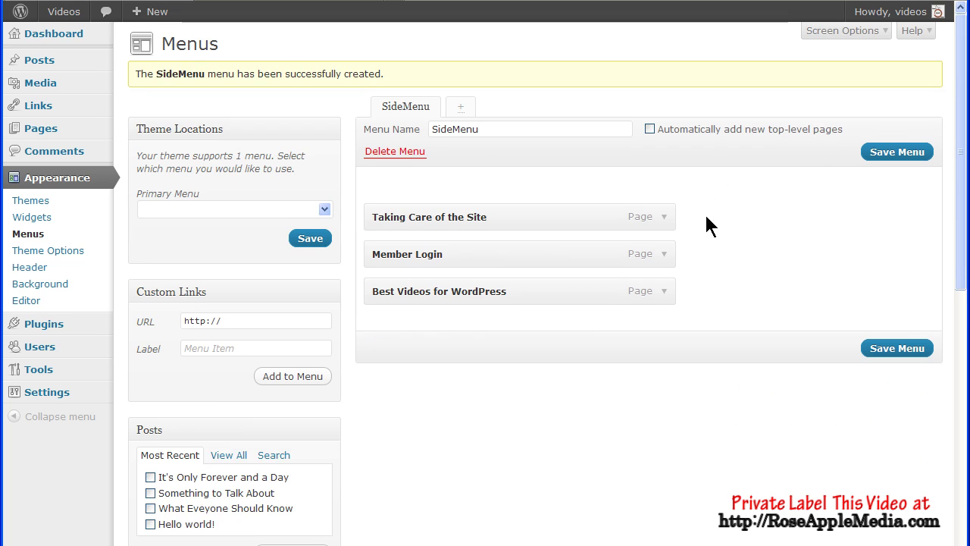
{"action": "scroll", "coordinate": [706, 217], "scroll_direction": "down", "scroll_amount": 2}
{"action": "scroll", "coordinate": [705, 216], "scroll_direction": "down", "scroll_amount": 1}
{"action": "scroll", "coordinate": [706, 217], "scroll_direction": "down", "scroll_amount": 1}
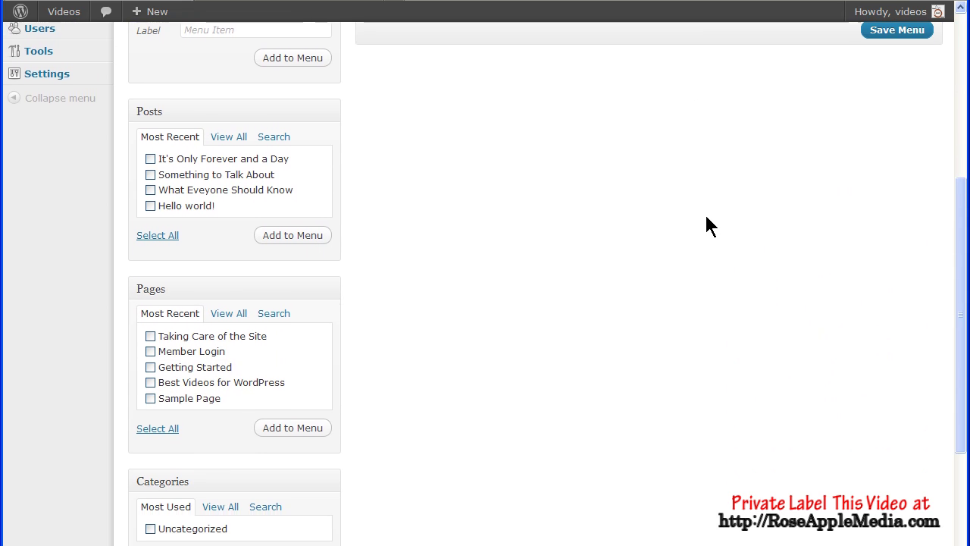
{"action": "scroll", "coordinate": [706, 216], "scroll_direction": "down", "scroll_amount": 1}
{"action": "scroll", "coordinate": [706, 216], "scroll_direction": "up", "scroll_amount": 3}
{"action": "scroll", "coordinate": [706, 216], "scroll_direction": "up", "scroll_amount": 1}
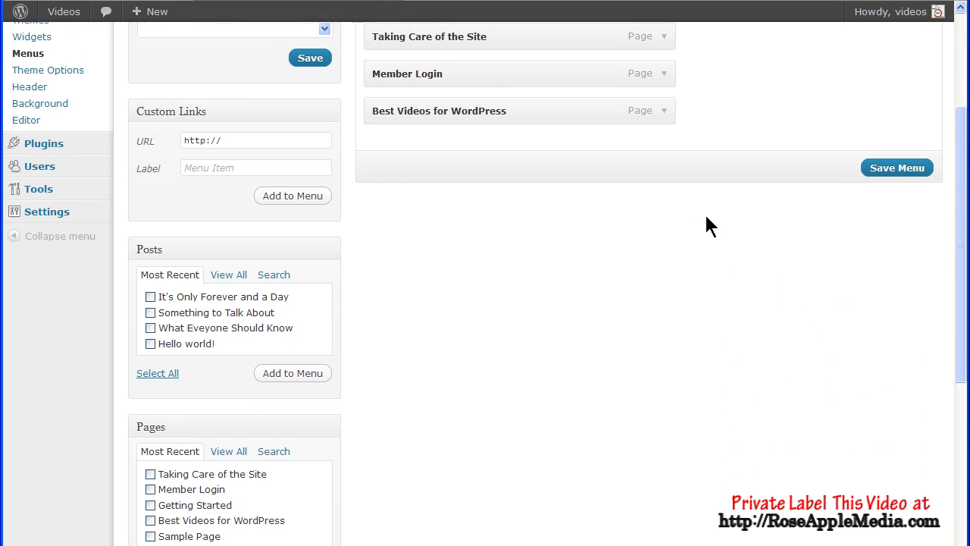
{"action": "scroll", "coordinate": [706, 217], "scroll_direction": "up", "scroll_amount": 1}
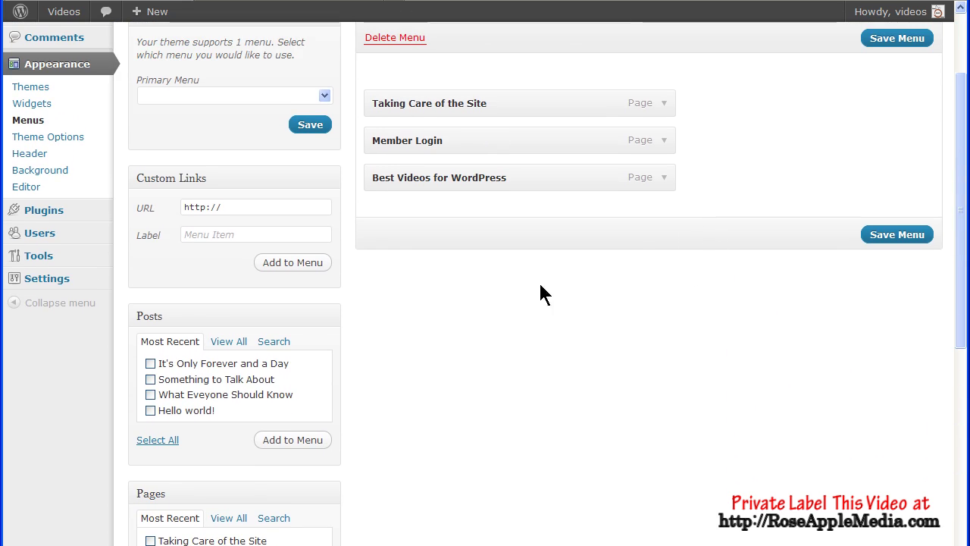
{"action": "left_click", "coordinate": [150, 395]}
{"action": "left_click", "coordinate": [277, 441]}
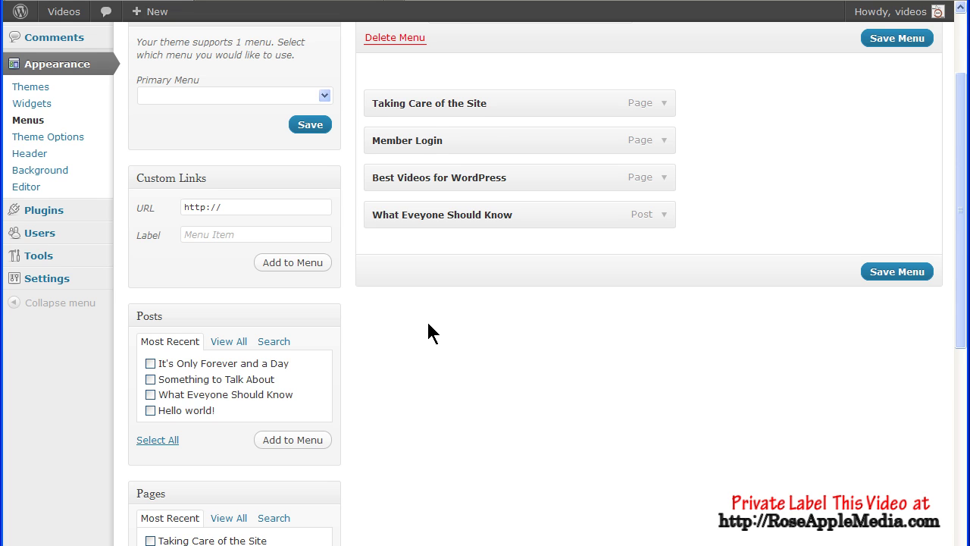
Add a custom link to google.com labelled Google
{"action": "scroll", "coordinate": [428, 331], "scroll_direction": "up", "scroll_amount": 3}
{"action": "left_click", "coordinate": [227, 324]}
{"action": "type", "text": "google.com"}
{"action": "key", "text": "Tab"}
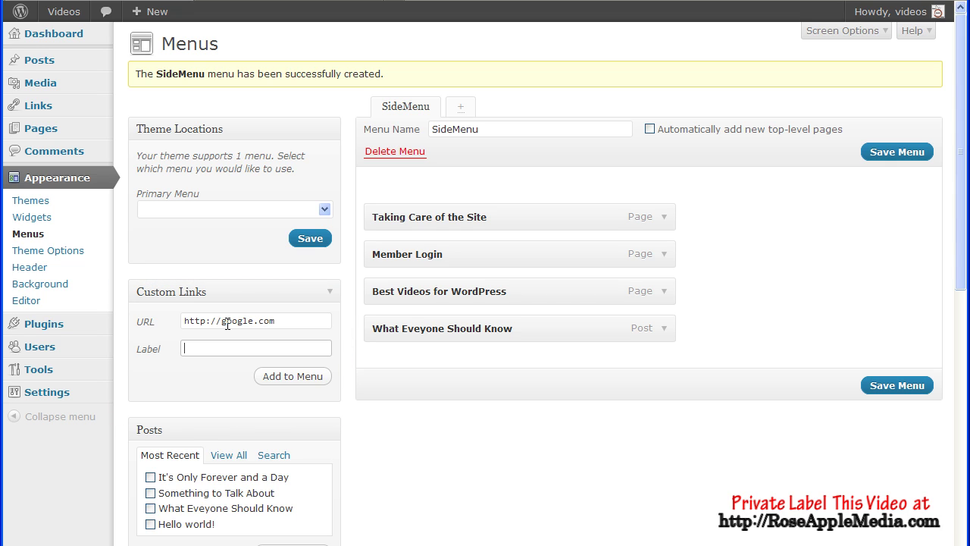
{"action": "type", "text": "Google"}
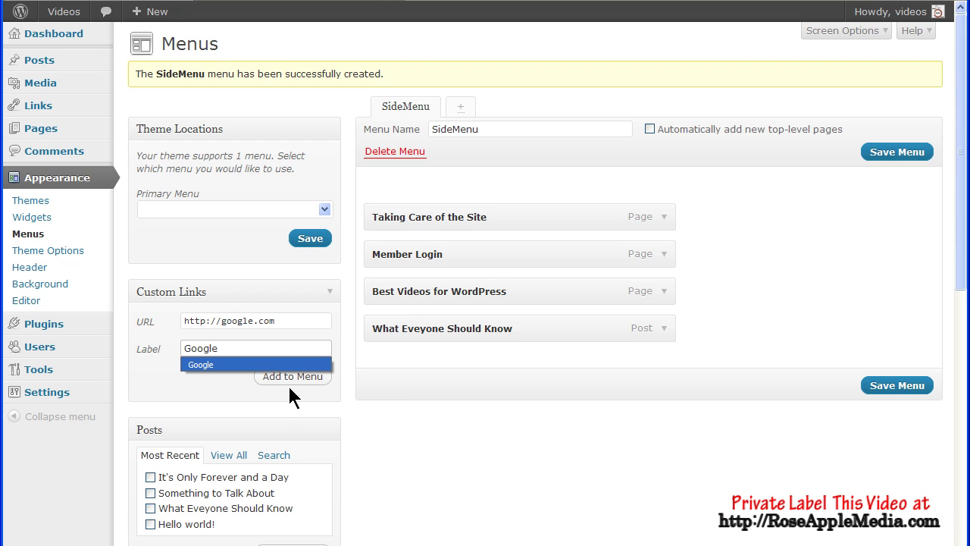
{"action": "left_click", "coordinate": [289, 385]}
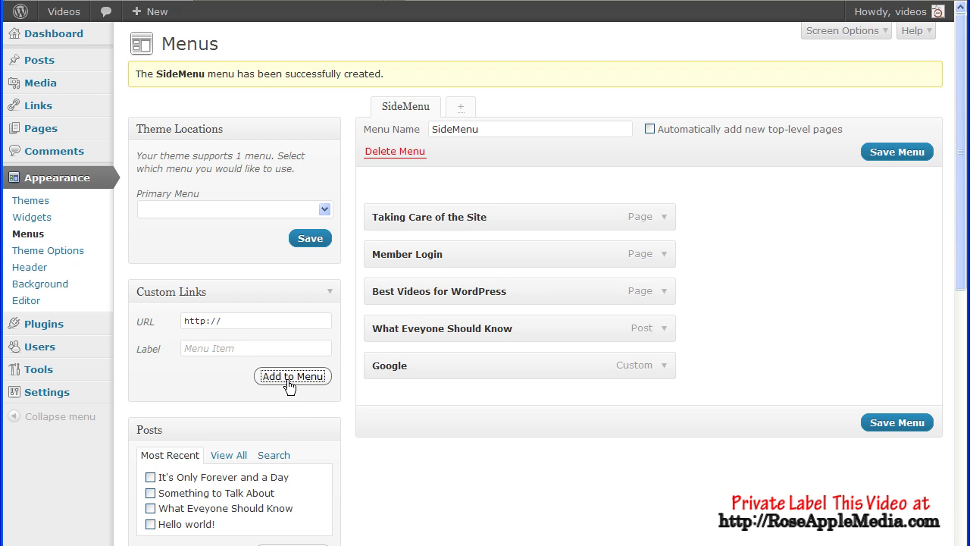
Add a custom link to # labelled Home
{"action": "left_click_drag", "start_coordinate": [227, 321], "coordinate": [149, 318]}
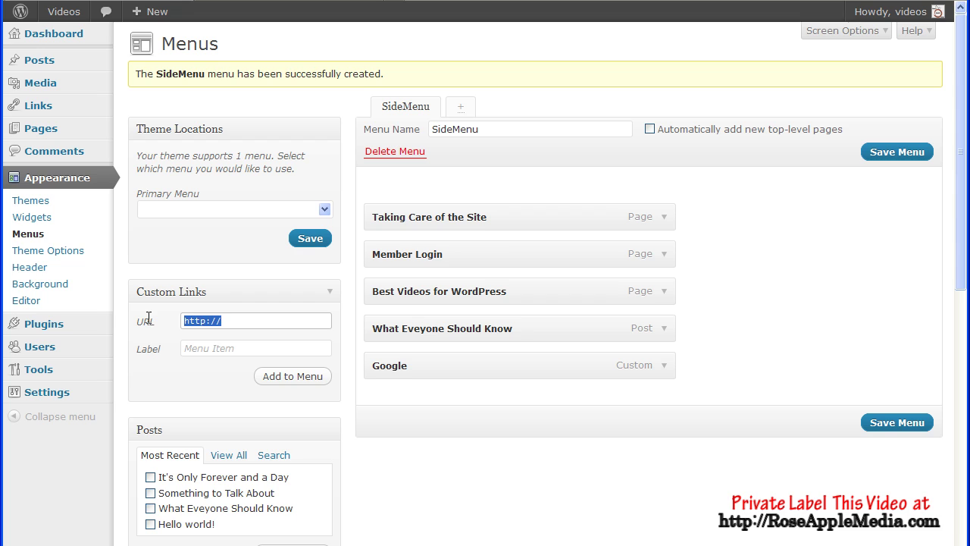
{"action": "type", "text": "#"}
{"action": "left_click", "coordinate": [223, 348]}
{"action": "type", "text": "Home"}
{"action": "left_click", "coordinate": [276, 379]}
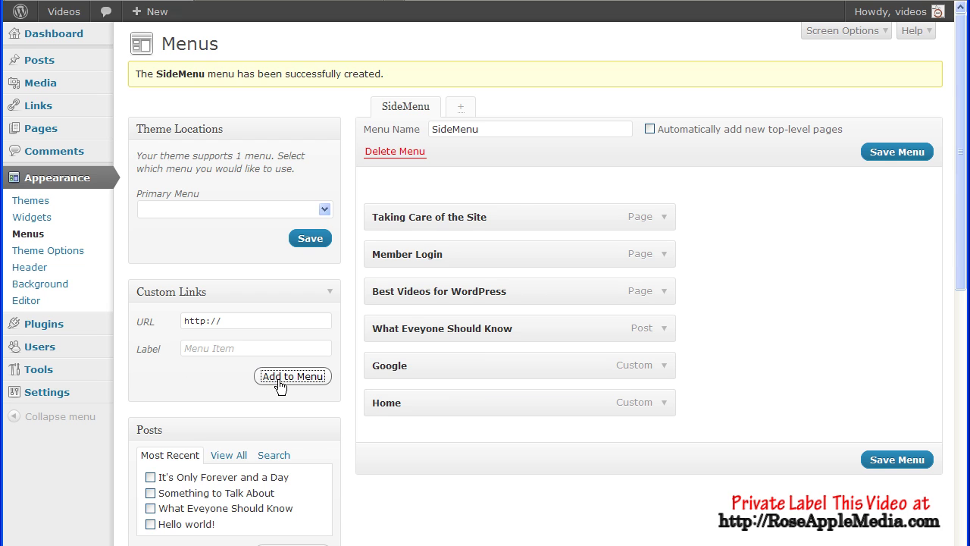
Move Home to the top and nest Taking Care of the Site and Member Login under it
{"action": "left_click_drag", "start_coordinate": [456, 403], "coordinate": [458, 201]}
{"action": "left_click_drag", "start_coordinate": [448, 253], "coordinate": [470, 255]}
{"action": "left_click_drag", "start_coordinate": [433, 291], "coordinate": [472, 291]}
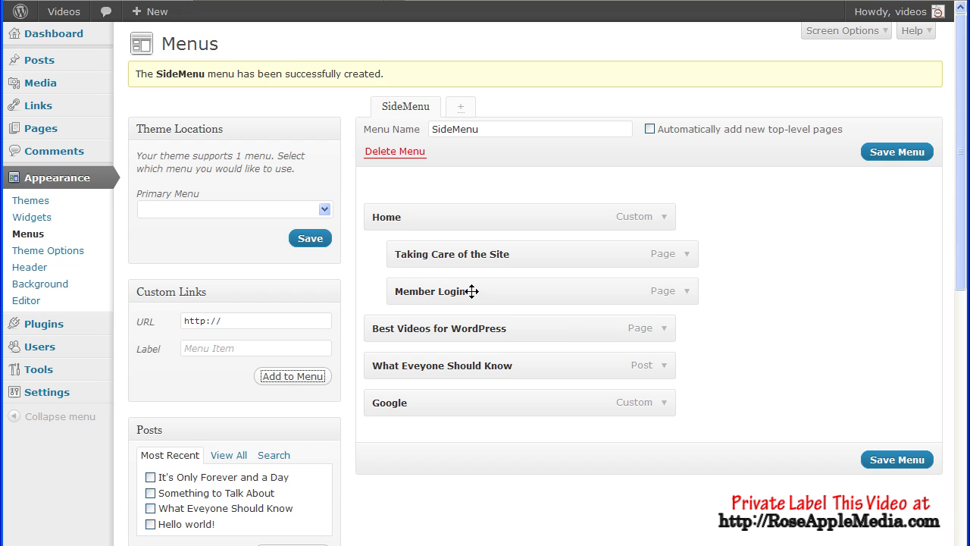
Change Member Login's navigation label to Login
{"action": "left_click", "coordinate": [685, 292]}
{"action": "left_click_drag", "start_coordinate": [441, 336], "coordinate": [388, 336]}
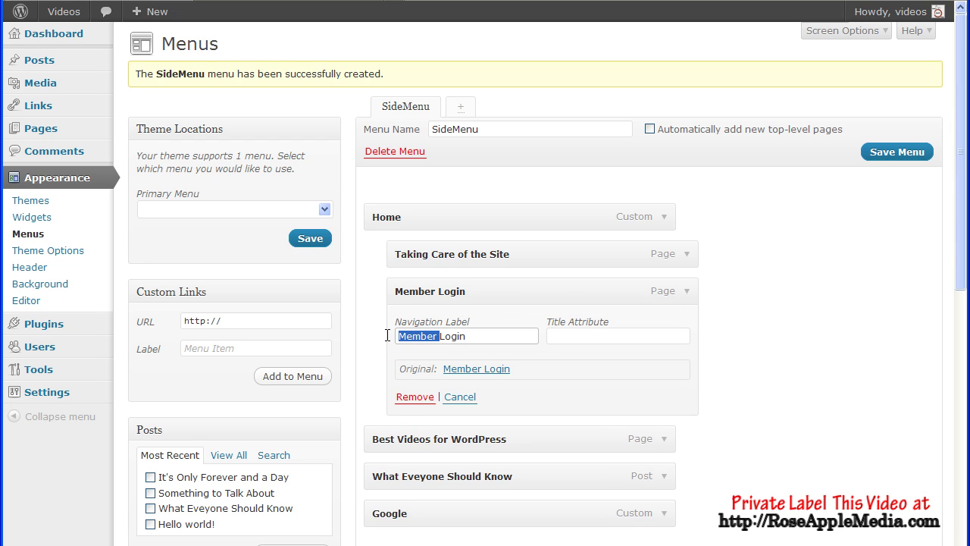
{"action": "key", "text": "BackSpace"}
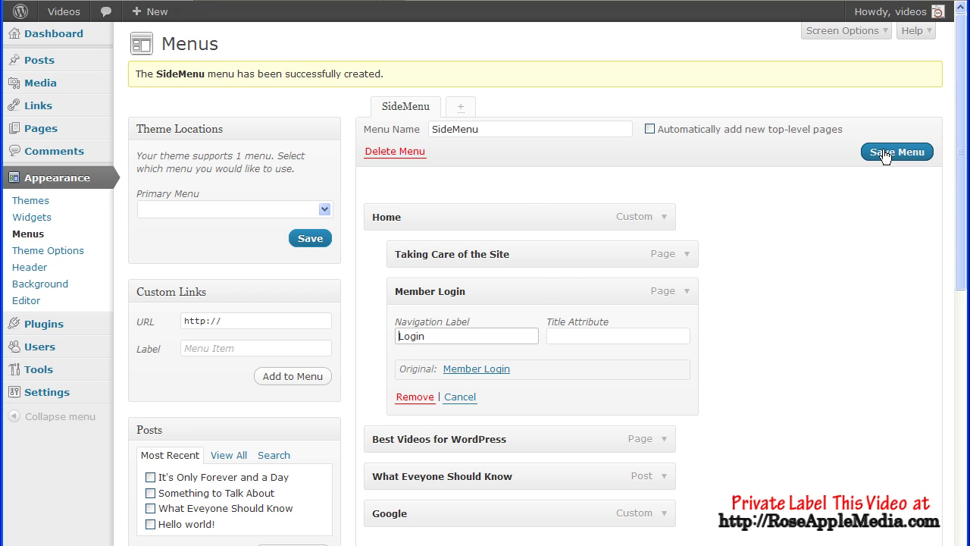
{"action": "left_click", "coordinate": [884, 156]}
Save SideMenu and assign it to the Primary Menu location
{"action": "left_click", "coordinate": [884, 152]}
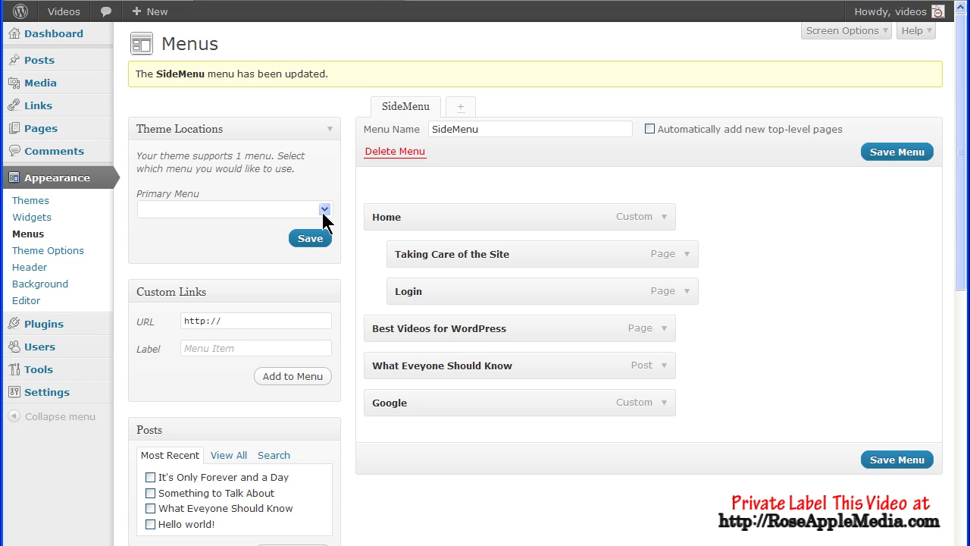
{"action": "left_click", "coordinate": [323, 213]}
{"action": "left_click", "coordinate": [219, 241]}
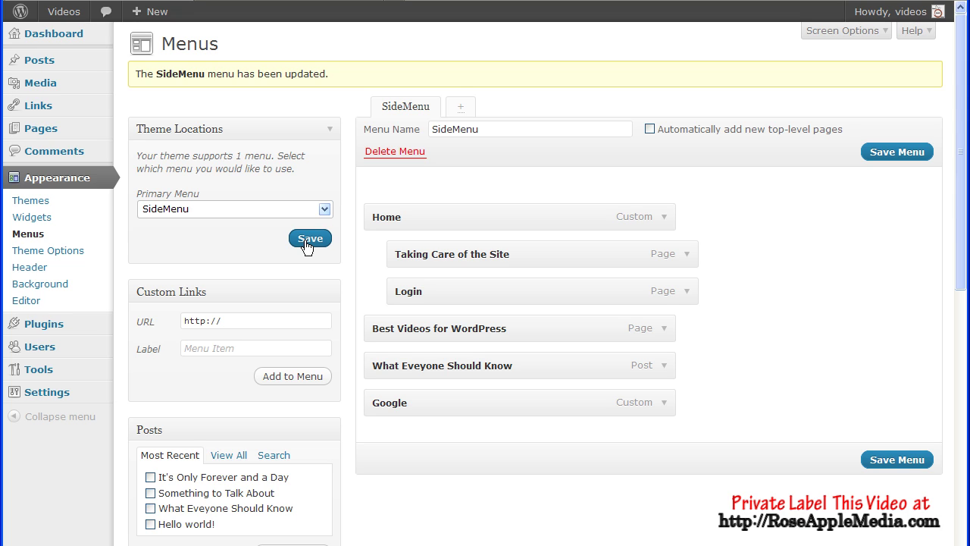
{"action": "left_click", "coordinate": [307, 241]}
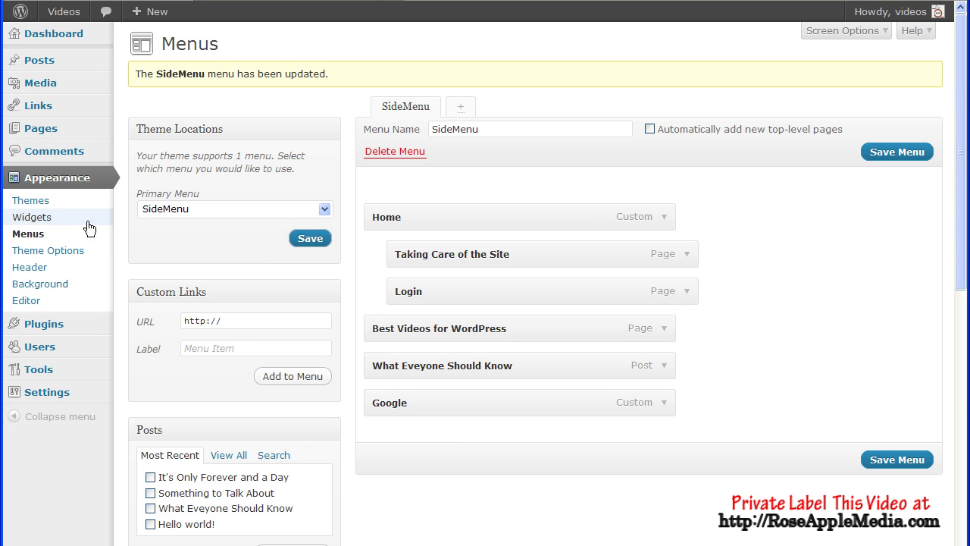
Add a Custom Menu widget showing SideMenu to the Main Sidebar
{"action": "left_click", "coordinate": [51, 219]}
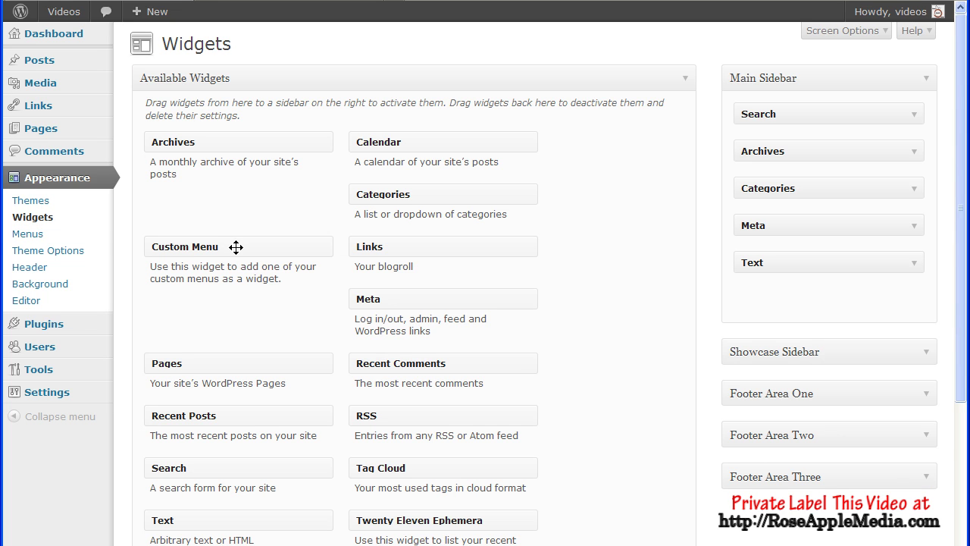
{"action": "left_click_drag", "start_coordinate": [236, 249], "coordinate": [827, 291]}
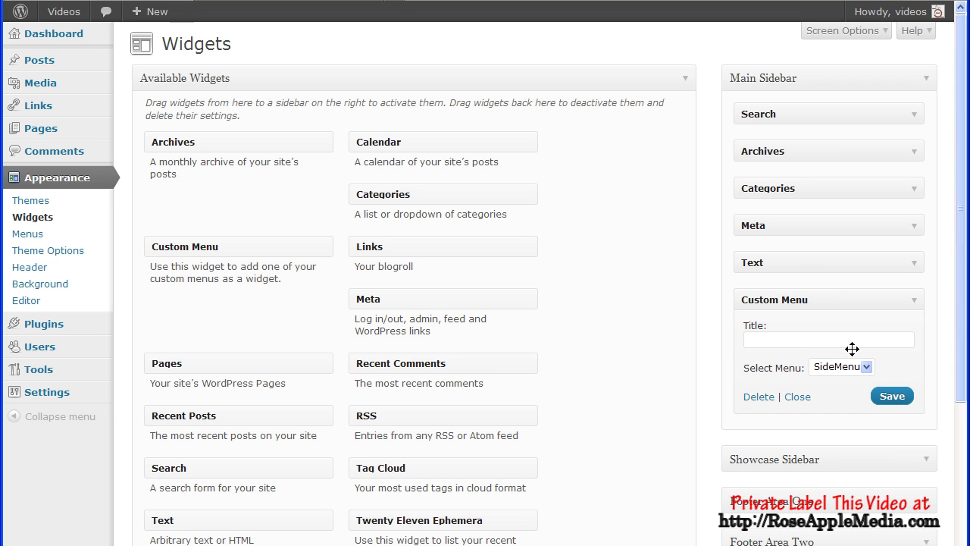
{"action": "left_click", "coordinate": [868, 368]}
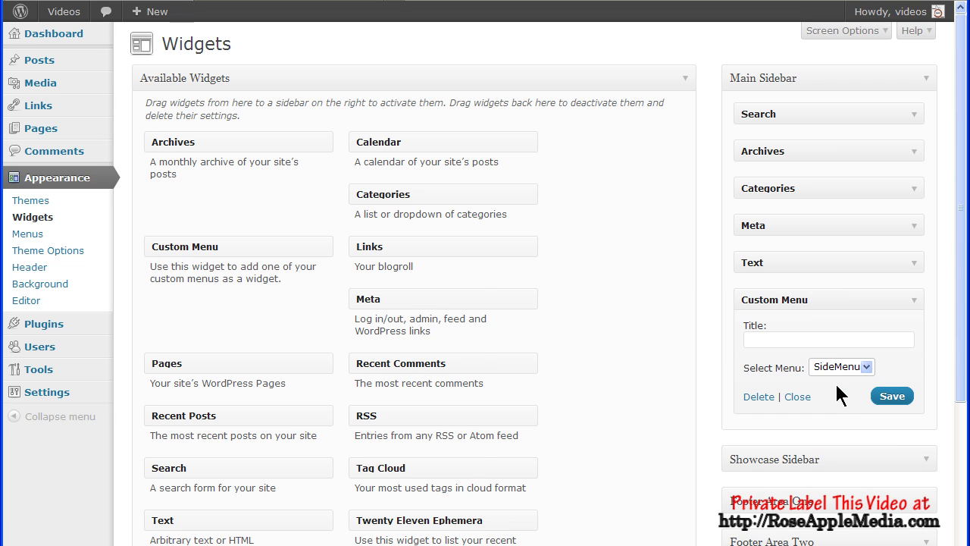